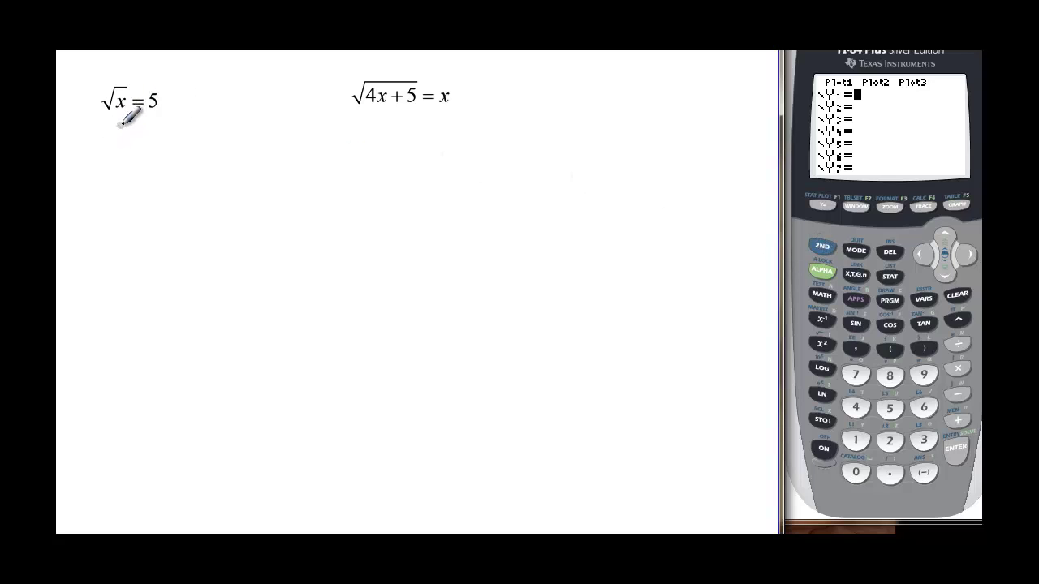
Step: Write √x − 5 = 0 under √x = 5, labelling √x as y₁ and the 0 side as y₂
mouse_move(95, 147)
mouse_down()
mouse_move(134, 131)
mouse_move(127, 152)
mouse_up()
drag(128, 137, 117, 152)
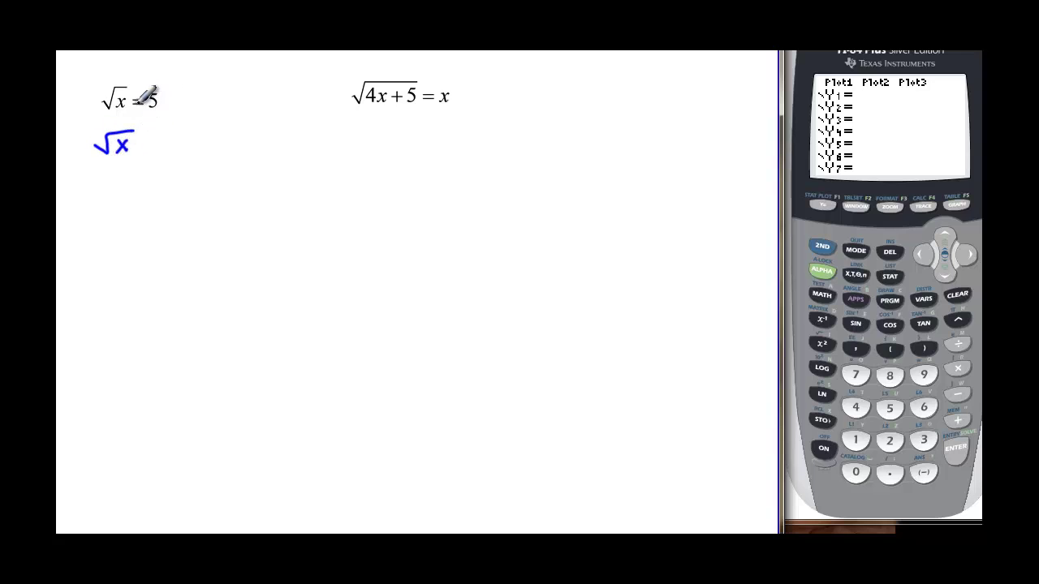
drag(159, 86, 138, 85)
mouse_move(142, 140)
mouse_down()
mouse_move(168, 127)
mouse_move(166, 145)
mouse_move(209, 129)
mouse_up()
mouse_move(133, 167)
mouse_down()
mouse_move(138, 190)
mouse_move(151, 187)
mouse_up()
mouse_move(214, 155)
mouse_down()
mouse_move(220, 173)
mouse_move(233, 174)
mouse_up()
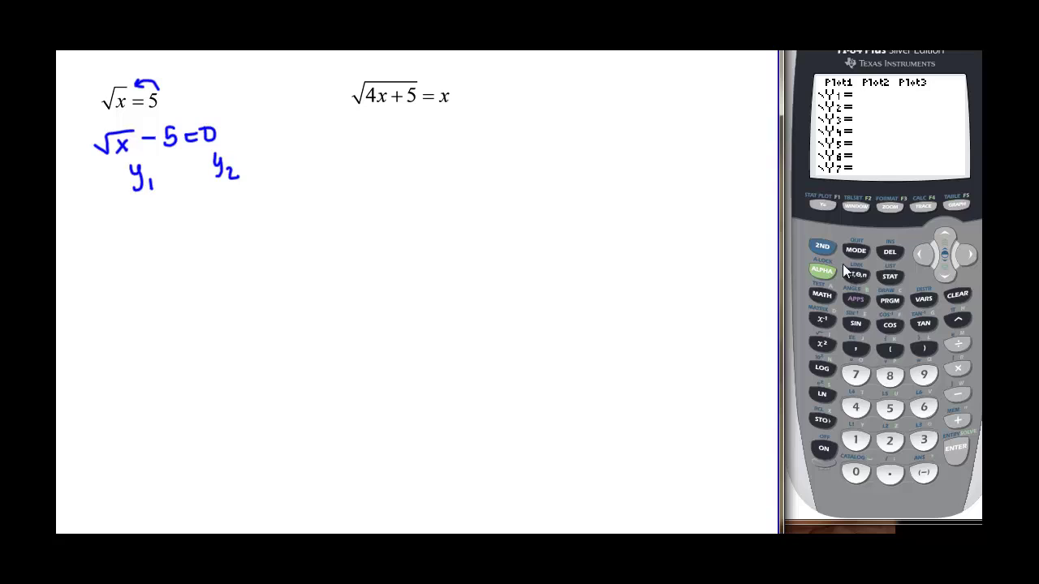
click(822, 247)
Step: Enter Y1 = √(X) − 5 and Y2 = 0, graph in the standard window, then set Xmax to 30
click(823, 345)
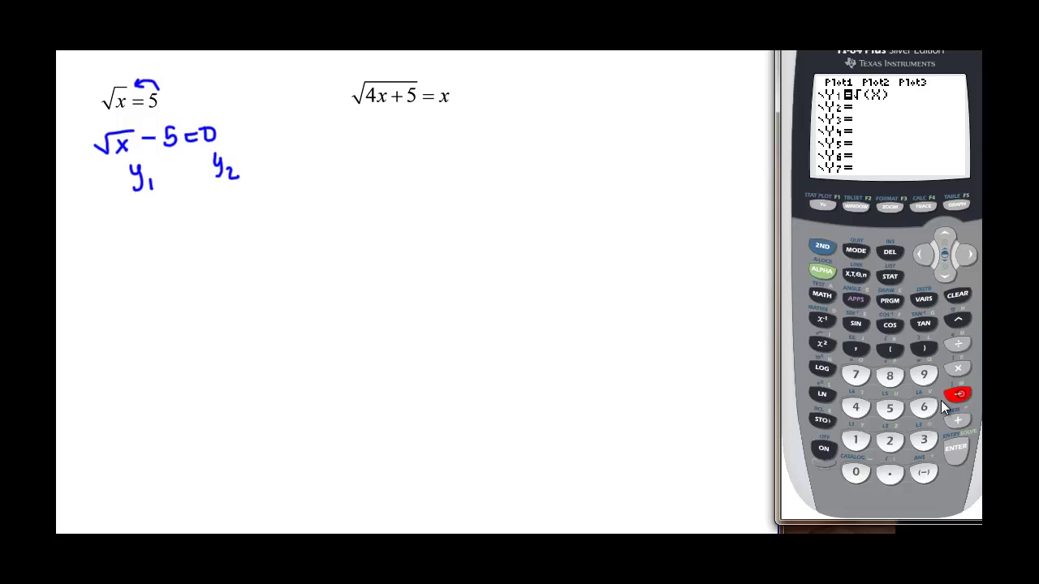
click(858, 473)
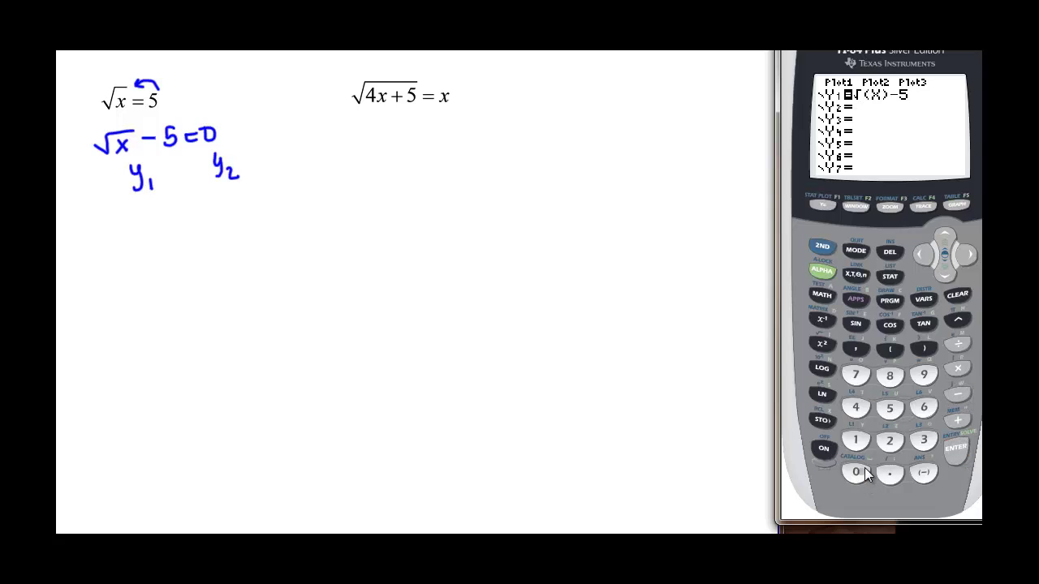
click(889, 208)
click(923, 407)
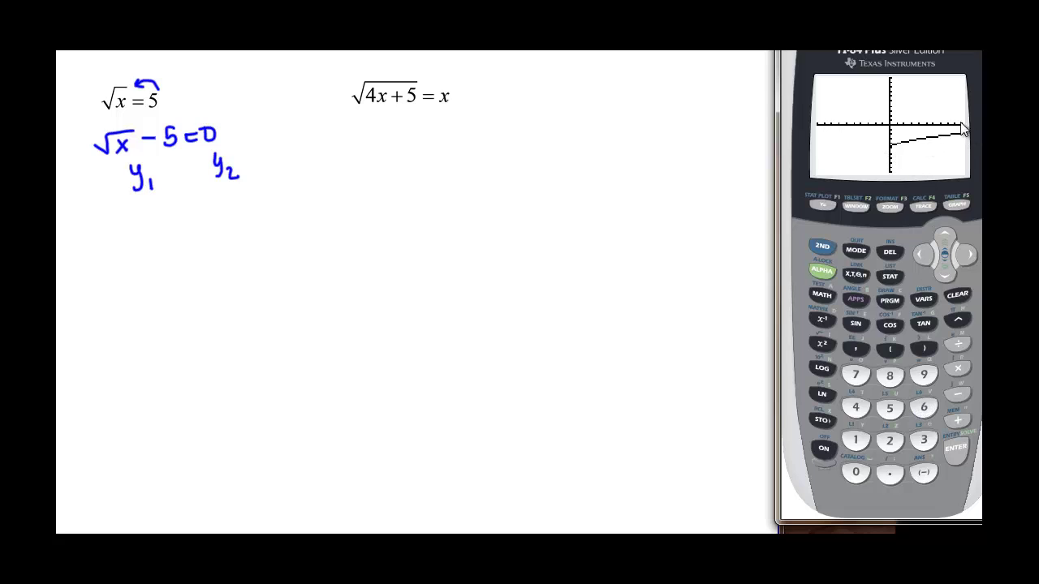
click(855, 207)
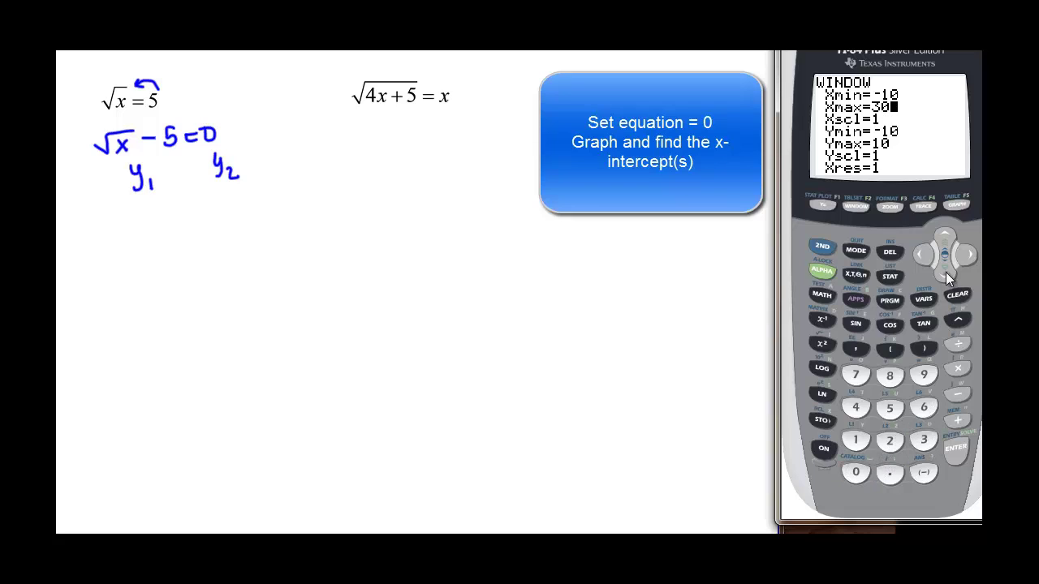
Step: Redraw the graph and use intersect to locate the crossing at X = 25, Y = 0
click(960, 206)
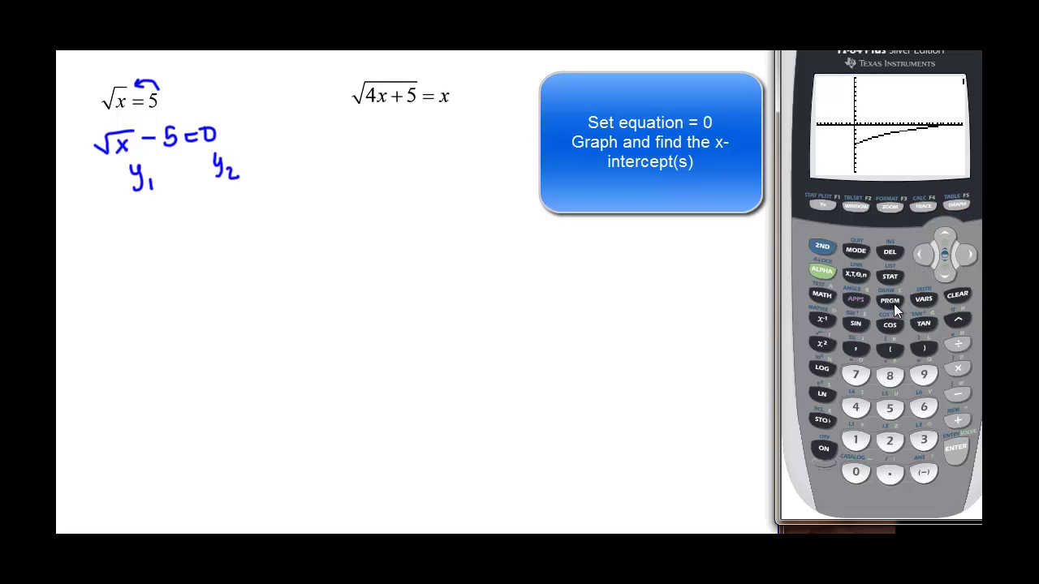
click(821, 270)
click(923, 207)
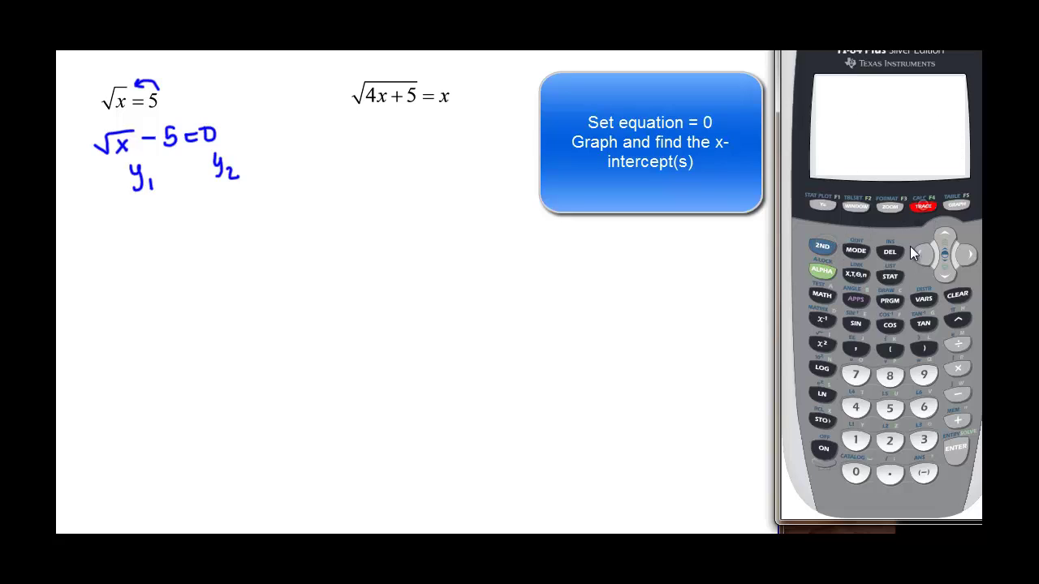
click(891, 411)
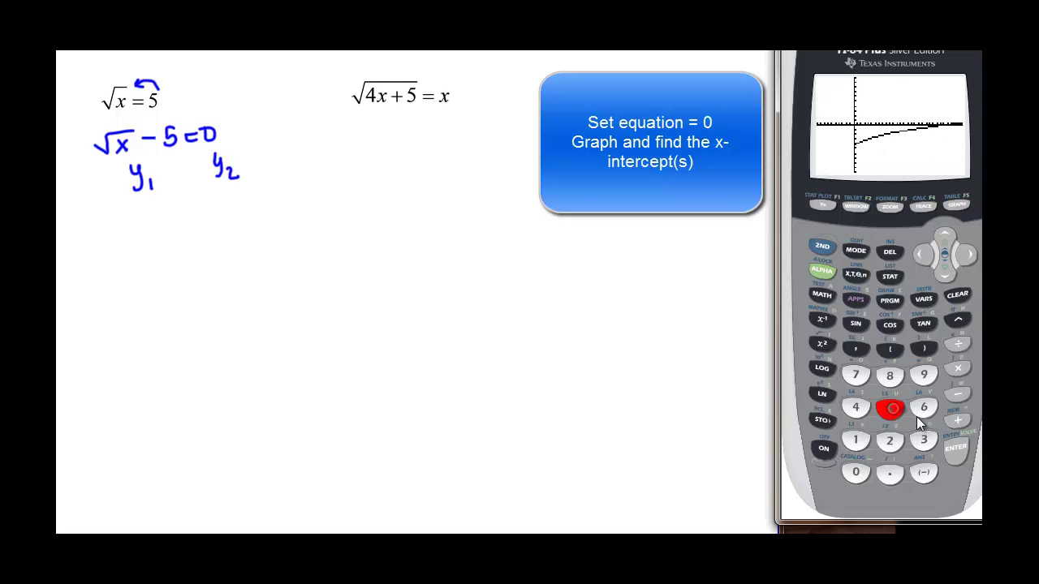
click(956, 449)
click(963, 455)
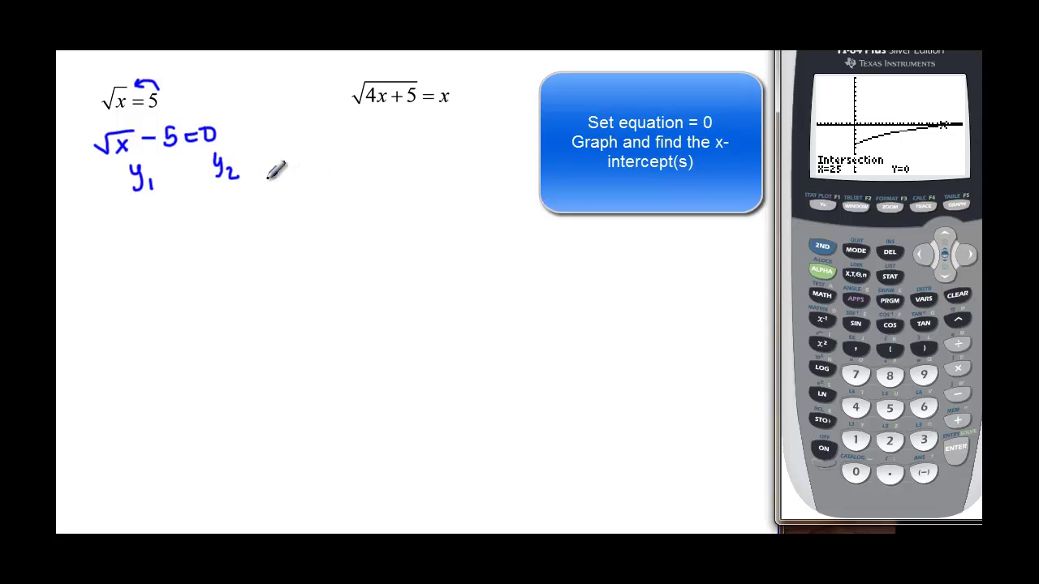
Step: Write the solution x = 25 under the y₁ label
mouse_move(128, 221)
mouse_down()
mouse_move(138, 236)
mouse_move(129, 241)
mouse_move(164, 225)
mouse_up()
mouse_move(150, 233)
mouse_down()
mouse_move(184, 220)
mouse_move(191, 231)
mouse_up()
drag(195, 209, 204, 208)
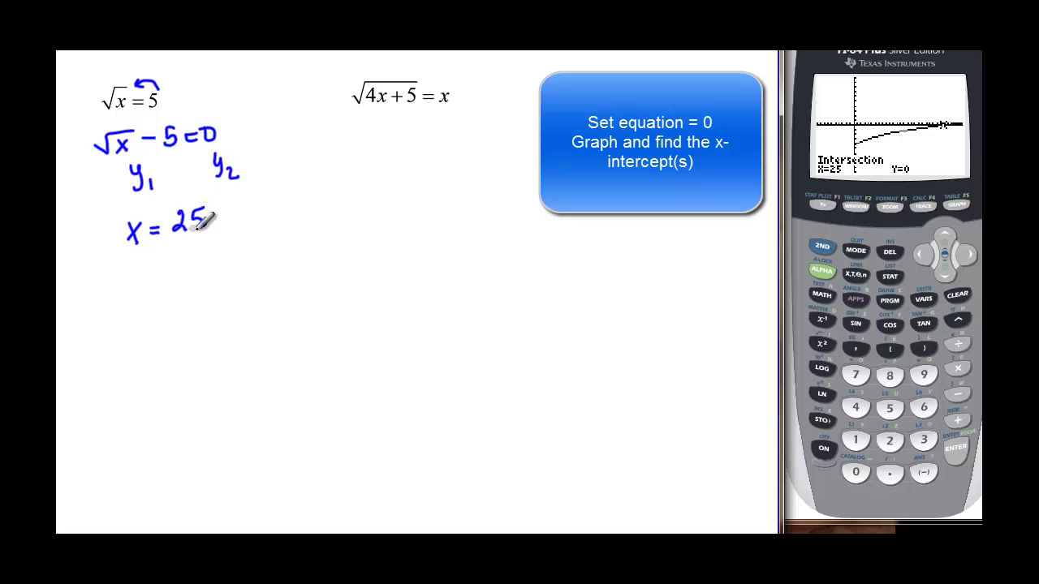
Step: Sketch the axes and the curve, with an arrow marking its intercept at 25
drag(152, 276, 145, 394)
drag(108, 341, 213, 354)
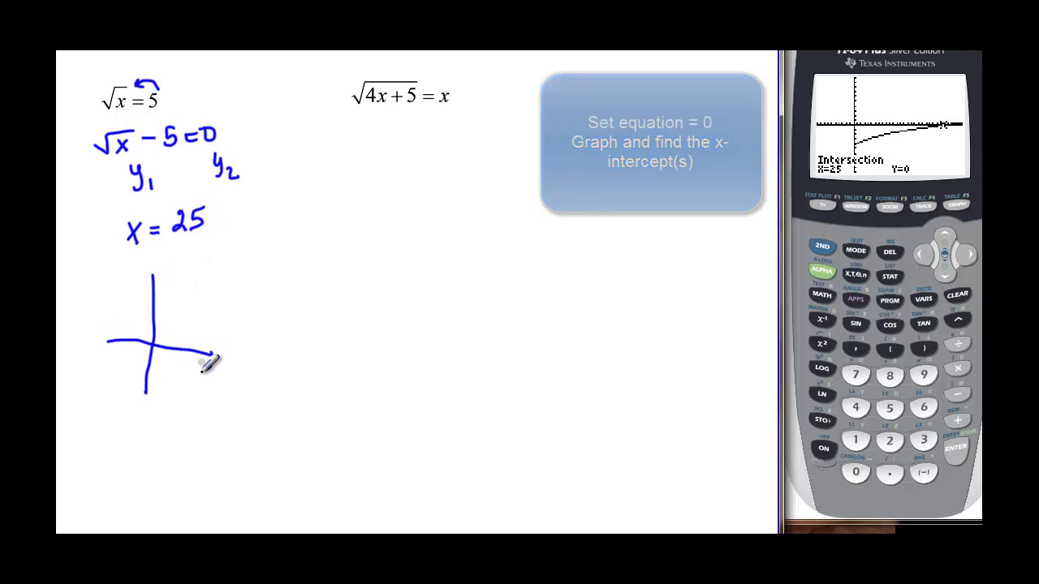
mouse_move(154, 379)
mouse_down()
mouse_move(206, 348)
mouse_move(198, 354)
mouse_up()
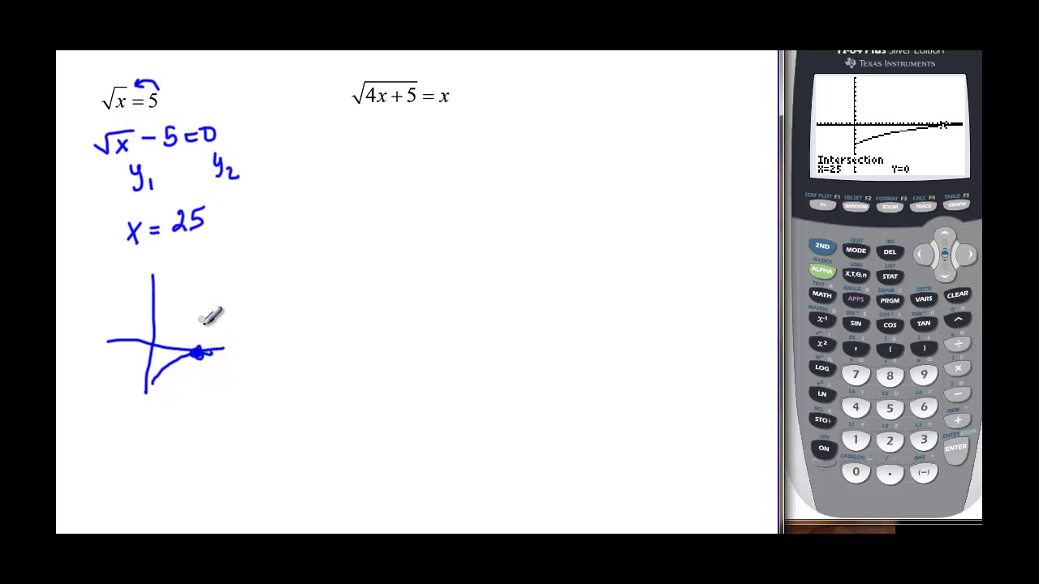
mouse_move(200, 349)
mouse_down()
mouse_move(188, 242)
mouse_move(195, 250)
mouse_up()
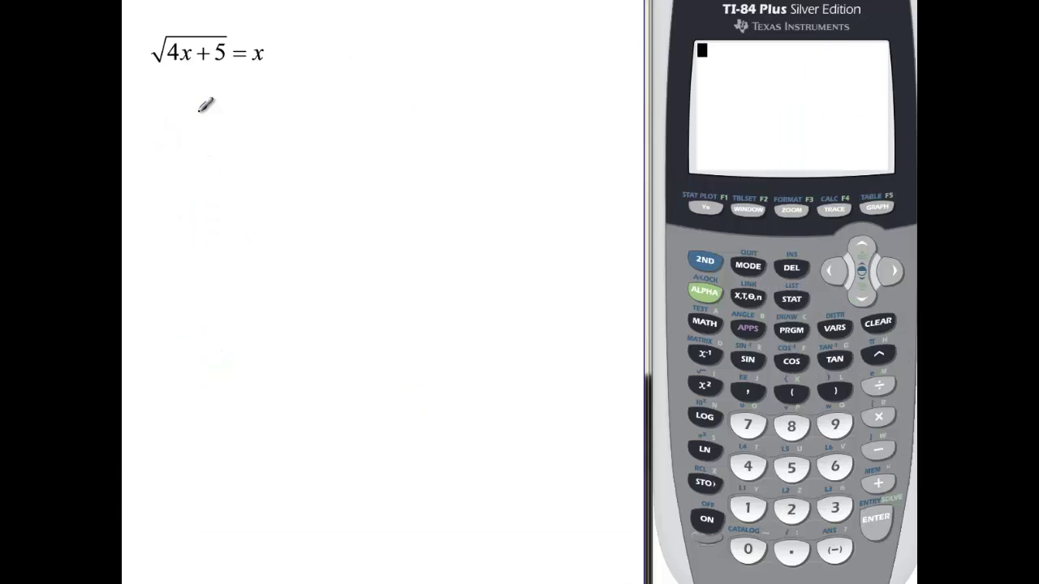
Step: Square both sides of √(4x+5) = x
drag(156, 29, 163, 65)
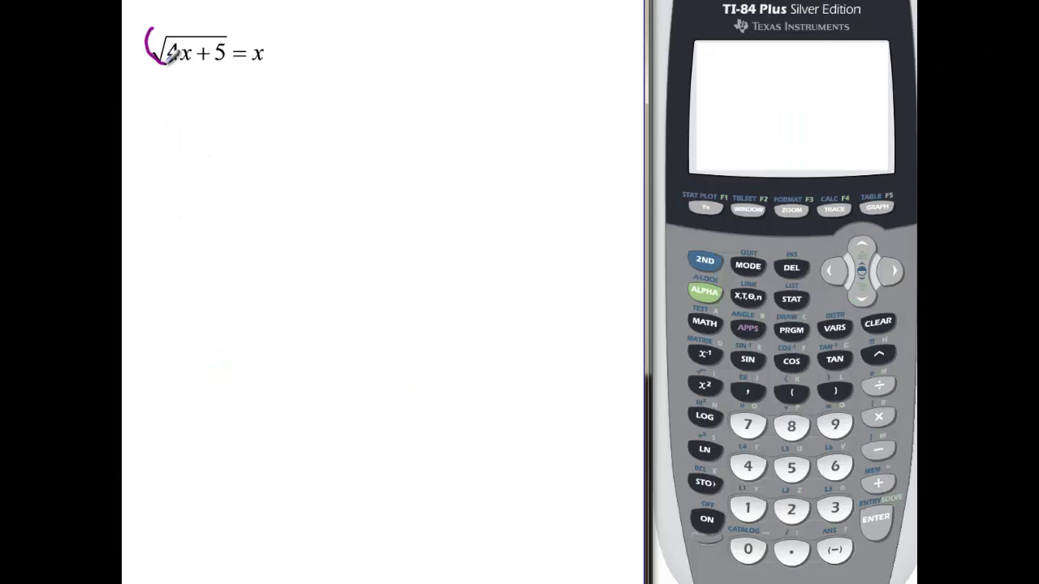
mouse_move(227, 22)
mouse_down()
mouse_move(233, 57)
mouse_move(242, 23)
mouse_up()
mouse_move(256, 41)
mouse_down()
mouse_move(254, 63)
mouse_move(269, 60)
mouse_up()
mouse_move(275, 14)
mouse_down()
mouse_move(243, 10)
mouse_move(175, 73)
mouse_move(207, 104)
mouse_move(216, 91)
mouse_move(221, 103)
mouse_move(297, 84)
mouse_move(288, 95)
mouse_move(307, 73)
mouse_up()
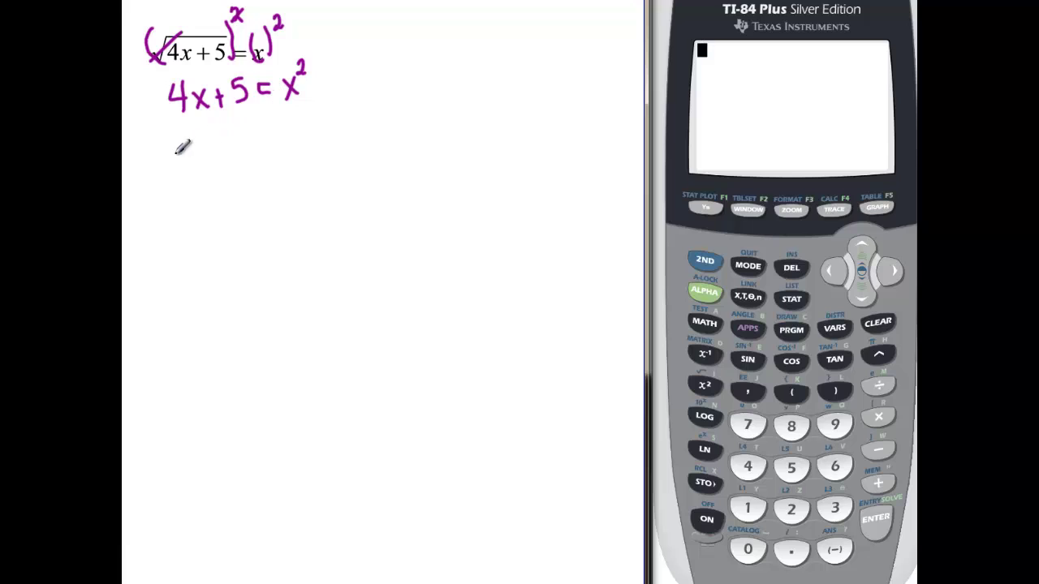
Step: Rewrite 4x + 5 = x² as −x² + 4x + 5 = 0
mouse_move(174, 158)
mouse_down()
mouse_move(203, 169)
mouse_move(190, 169)
mouse_up()
drag(204, 135, 231, 153)
mouse_move(225, 147)
mouse_down()
mouse_move(225, 162)
mouse_move(253, 143)
mouse_move(251, 159)
mouse_move(273, 161)
mouse_up()
mouse_move(273, 142)
mouse_down()
mouse_move(260, 161)
mouse_move(293, 148)
mouse_up()
mouse_move(286, 141)
mouse_down()
mouse_move(287, 155)
mouse_move(302, 150)
mouse_up()
mouse_move(300, 129)
mouse_down()
mouse_move(337, 144)
mouse_move(366, 134)
mouse_move(358, 128)
mouse_up()
click(806, 336)
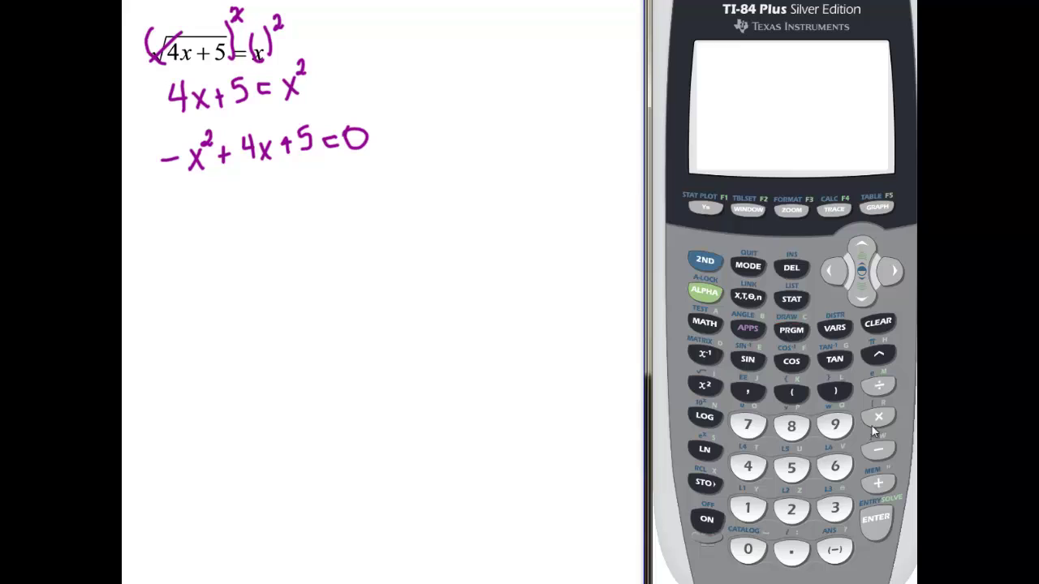
Step: Run QUAD84 with A = −1, B = 4 and C = 5 to get the roots
click(877, 523)
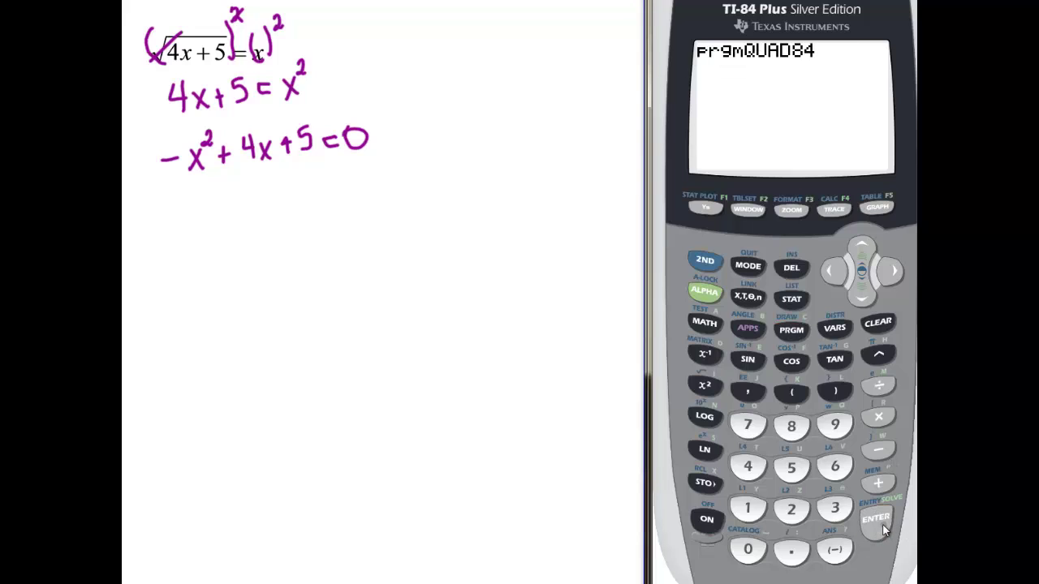
click(877, 523)
click(836, 550)
click(745, 510)
key(Return)
text(4)
key(Return)
click(803, 476)
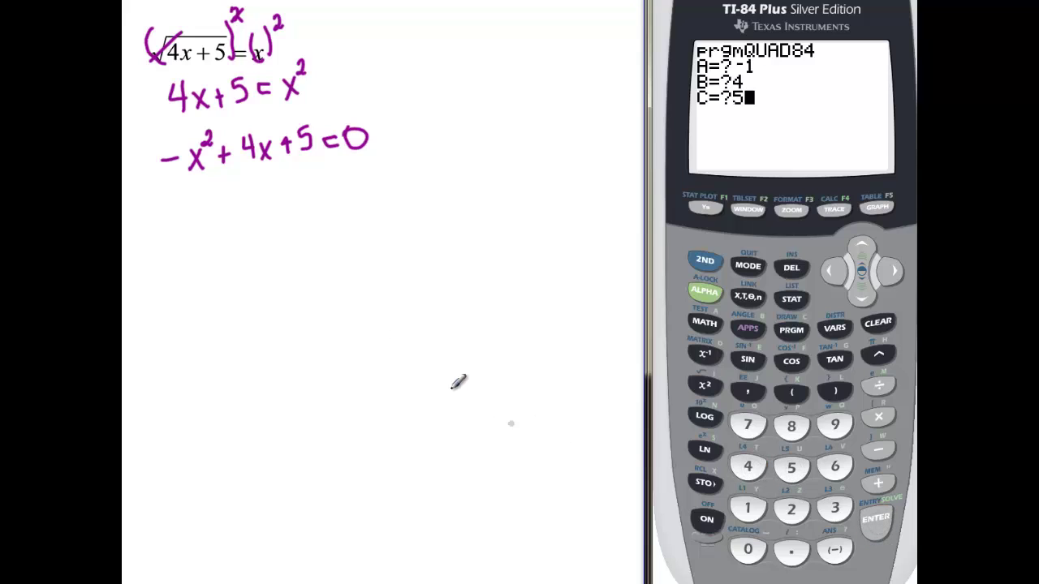
key(Return)
Step: Write the solutions x = −1 and x = 5 beneath the quadratic
mouse_move(196, 198)
mouse_down()
mouse_move(215, 220)
mouse_move(203, 222)
mouse_move(270, 197)
mouse_move(279, 212)
mouse_move(328, 204)
mouse_move(315, 205)
mouse_up()
mouse_move(334, 196)
mouse_down()
mouse_move(366, 198)
mouse_move(355, 208)
mouse_up()
drag(357, 183, 371, 182)
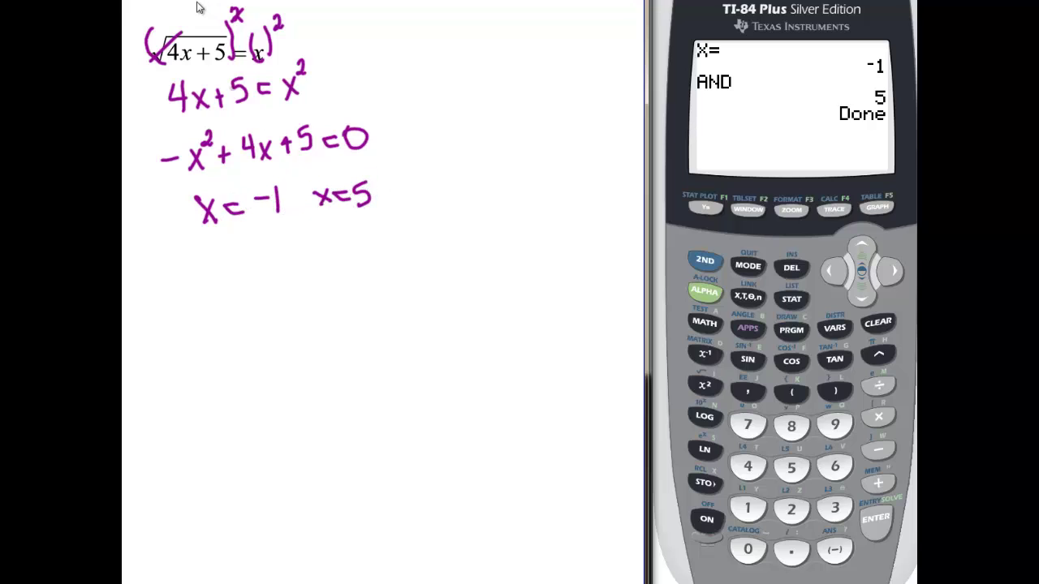
Step: Substitute −1 into the original equation, writing √(4(−1)+5) = −1
mouse_move(219, 282)
mouse_down()
mouse_move(243, 292)
mouse_move(238, 254)
mouse_move(358, 239)
mouse_up()
mouse_move(262, 259)
mouse_down()
mouse_move(275, 276)
mouse_move(268, 286)
mouse_move(282, 282)
mouse_up()
drag(287, 272, 294, 272)
drag(296, 265, 300, 283)
mouse_move(309, 258)
mouse_down()
mouse_move(312, 282)
mouse_move(338, 268)
mouse_up()
mouse_move(331, 261)
mouse_down()
mouse_move(332, 276)
mouse_move(359, 252)
mouse_up()
drag(350, 255, 343, 276)
mouse_move(389, 252)
mouse_down()
mouse_move(388, 263)
mouse_move(409, 256)
mouse_up()
drag(419, 244, 421, 264)
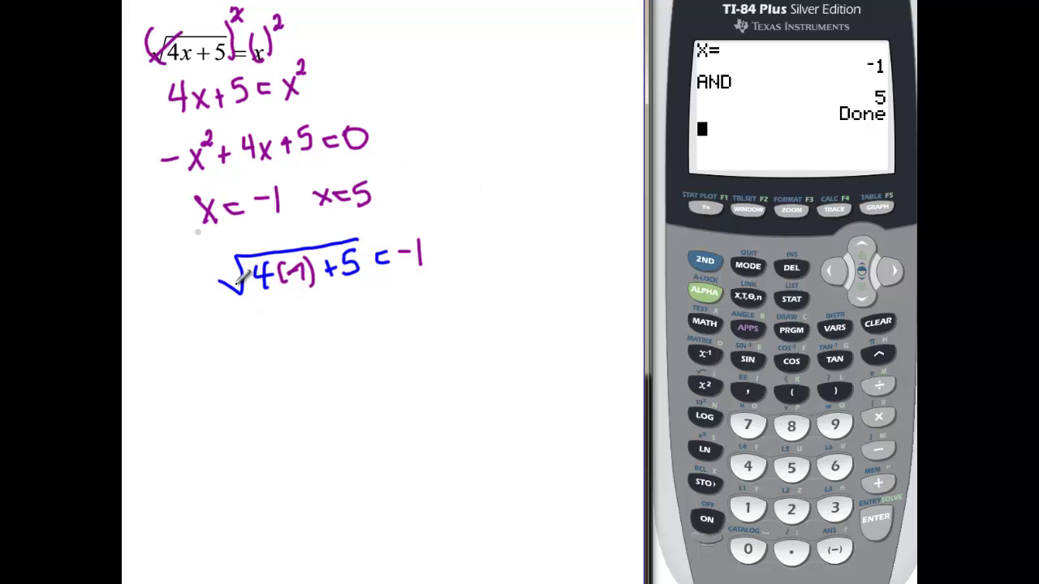
Step: Simplify to √1 = −1, show 1 ≠ −1, and cross out x = −1 as extraneous
mouse_move(251, 333)
mouse_down()
mouse_move(336, 299)
mouse_move(363, 302)
mouse_up()
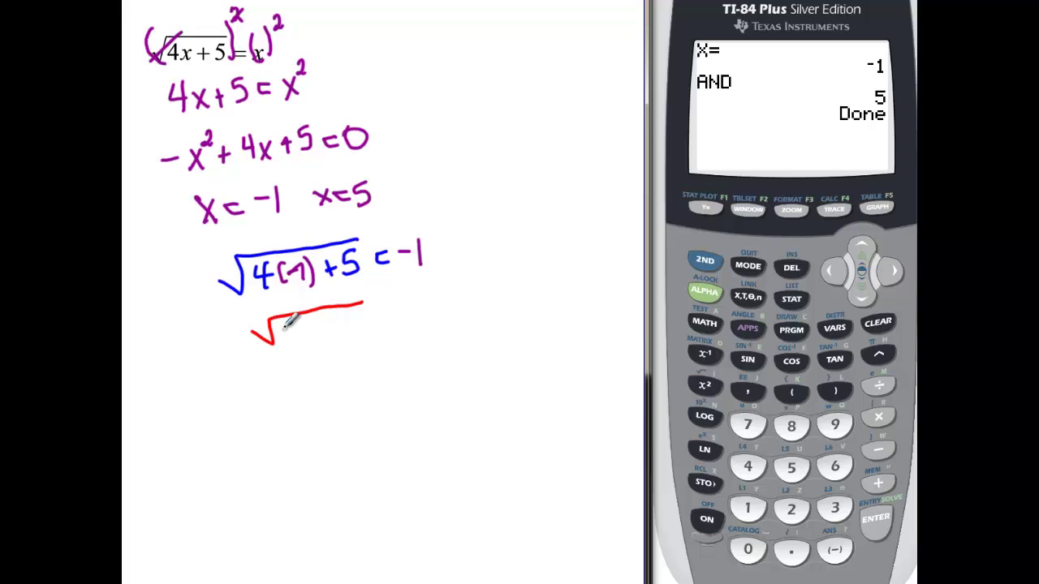
drag(287, 318, 299, 331)
mouse_move(293, 319)
mouse_down()
mouse_move(294, 343)
mouse_move(279, 330)
mouse_move(321, 326)
mouse_up()
mouse_move(313, 318)
mouse_down()
mouse_move(314, 336)
mouse_move(330, 336)
mouse_up()
mouse_move(383, 308)
mouse_down()
mouse_move(420, 294)
mouse_move(421, 318)
mouse_up()
mouse_move(315, 369)
mouse_down()
mouse_move(346, 349)
mouse_move(341, 364)
mouse_move(386, 363)
mouse_move(422, 339)
mouse_move(424, 367)
mouse_up()
mouse_move(349, 404)
mouse_down()
mouse_move(349, 427)
mouse_move(393, 403)
mouse_move(430, 414)
mouse_move(385, 426)
mouse_up()
mouse_move(184, 196)
mouse_down()
mouse_move(291, 195)
mouse_move(199, 231)
mouse_up()
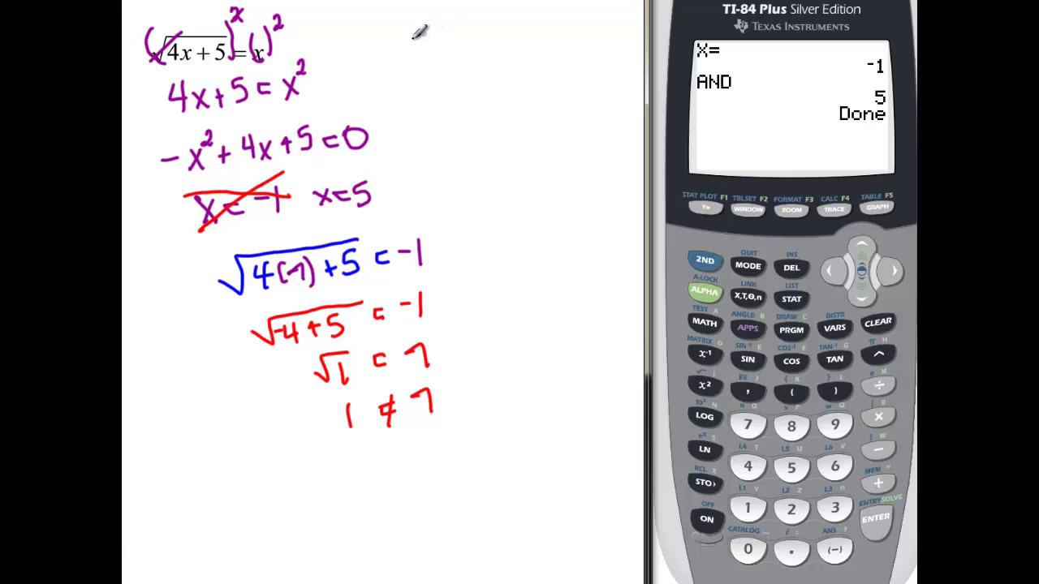
Step: Begin the x = 5 check by writing √(4(5)… under a green radical
mouse_move(409, 37)
mouse_down()
mouse_move(427, 18)
mouse_move(497, 6)
mouse_up()
mouse_move(438, 23)
mouse_down()
mouse_move(433, 35)
mouse_move(448, 30)
mouse_move(441, 45)
mouse_move(459, 46)
mouse_move(484, 24)
mouse_up()
mouse_move(486, 23)
mouse_down()
mouse_move(488, 47)
mouse_move(495, 41)
mouse_up()
Step: Complete the check expression √(4(5)+5) = 5
mouse_move(488, 34)
mouse_down()
mouse_move(508, 44)
mouse_move(520, 23)
mouse_up()
mouse_move(489, 10)
mouse_down()
mouse_move(526, 5)
mouse_move(552, 31)
mouse_up()
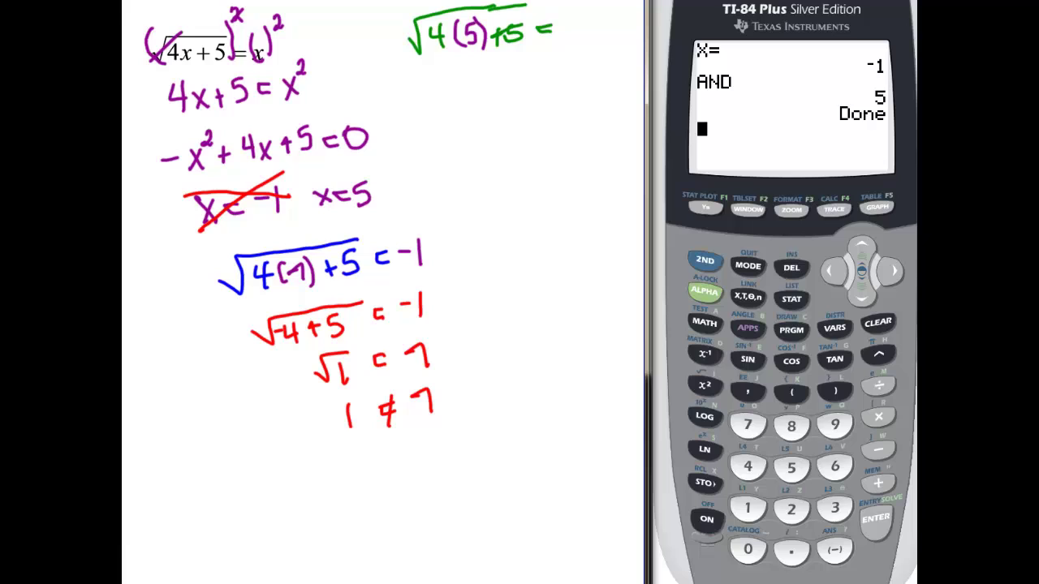
drag(572, 33, 568, 36)
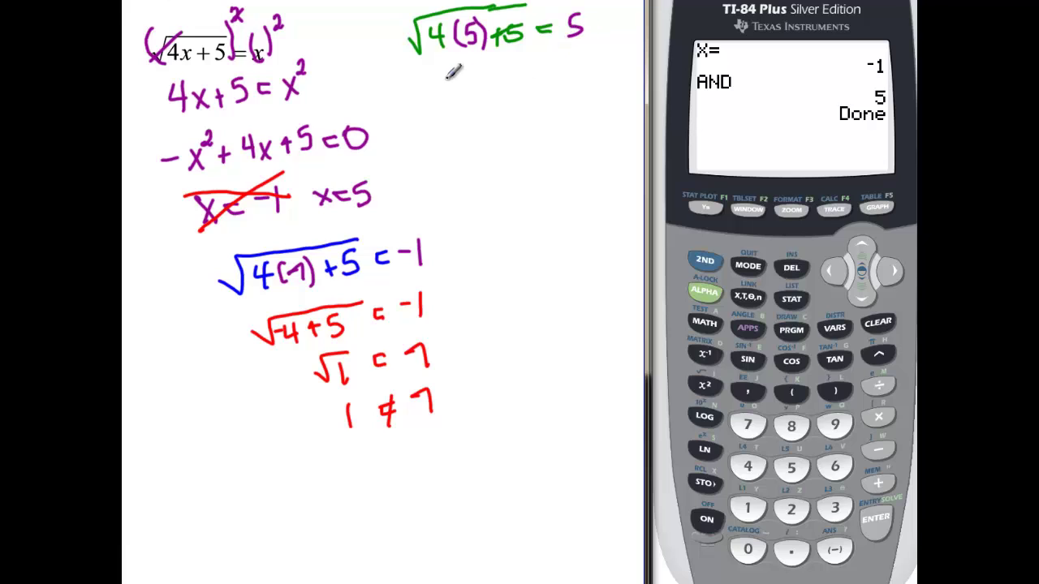
Step: Simplify to √(20+5) = √25 = 5 and box x = 5 as the solution
drag(442, 95, 520, 61)
drag(470, 84, 572, 85)
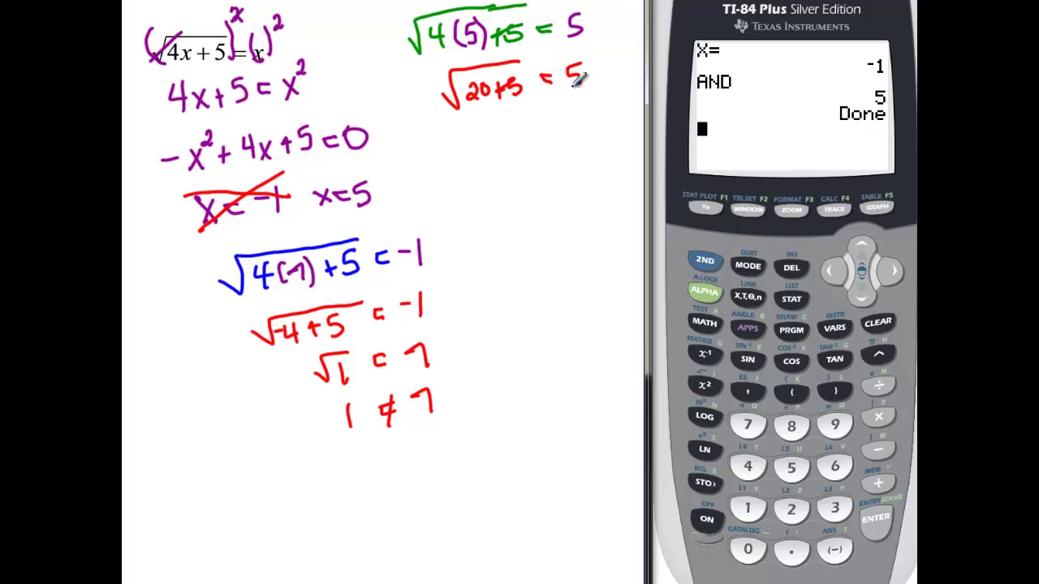
mouse_move(471, 144)
mouse_down()
mouse_move(490, 122)
mouse_move(522, 118)
mouse_move(515, 151)
mouse_move(535, 127)
mouse_move(555, 126)
mouse_up()
mouse_move(545, 133)
mouse_down()
mouse_move(597, 143)
mouse_move(612, 114)
mouse_up()
mouse_move(309, 185)
mouse_down()
mouse_move(323, 224)
mouse_move(378, 169)
mouse_move(306, 187)
mouse_up()
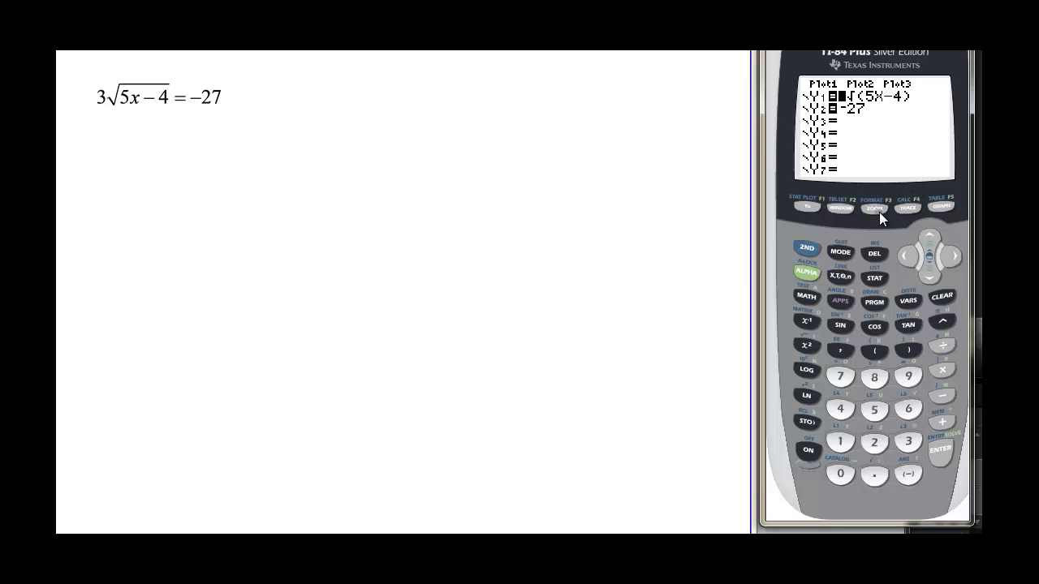
Step: Graph Y1 = 3√(5X−4) with Y2 = −27, then set Ymin to −35 and redraw
click(942, 207)
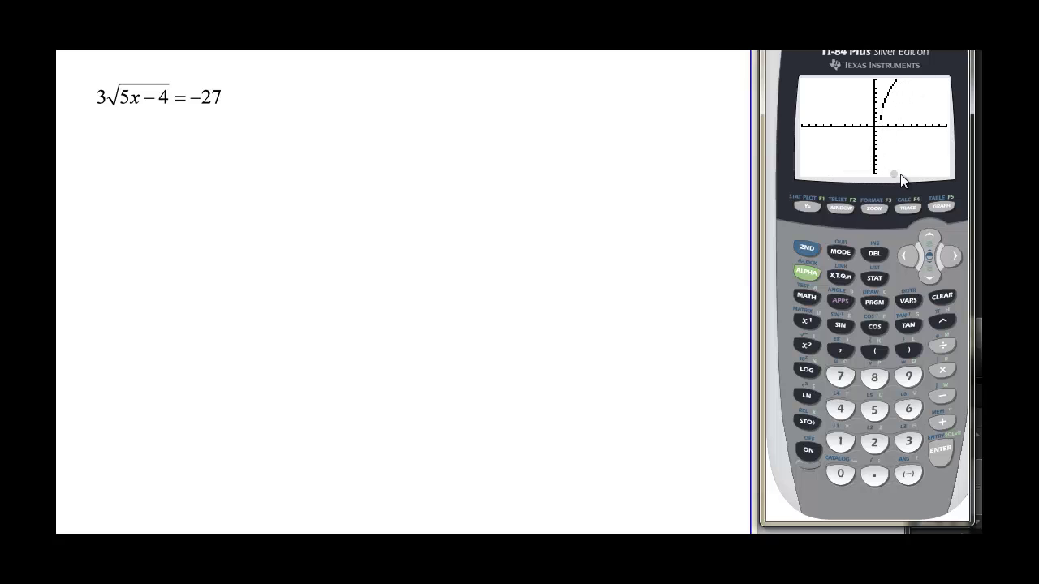
click(841, 210)
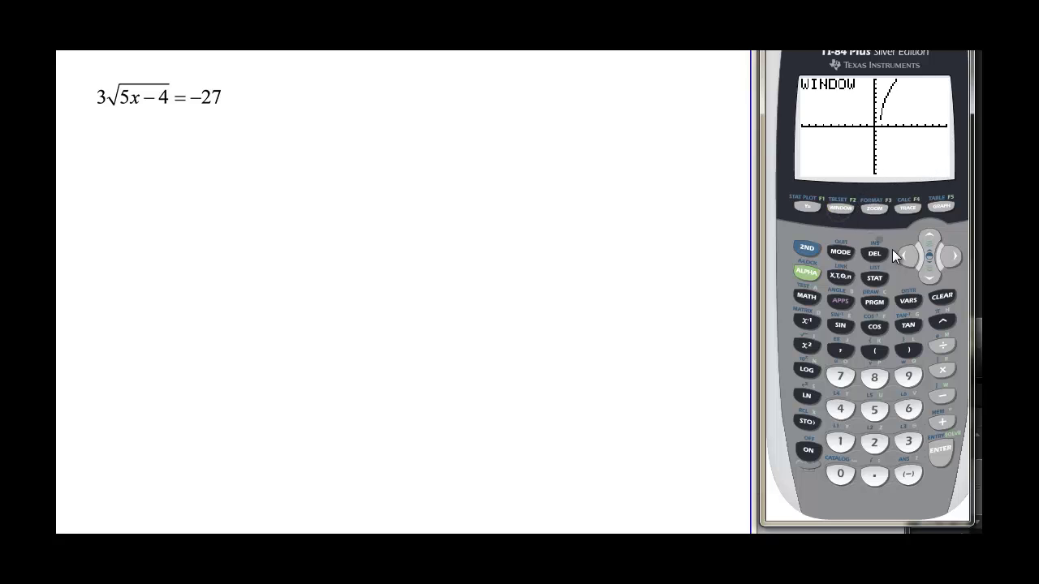
click(931, 274)
click(930, 276)
click(929, 276)
click(904, 477)
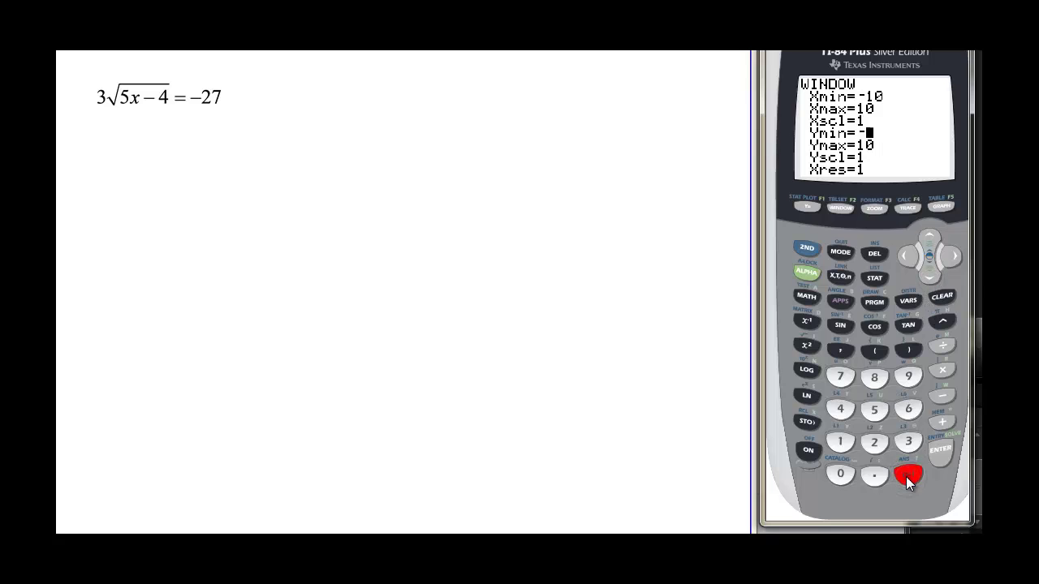
click(907, 443)
click(942, 206)
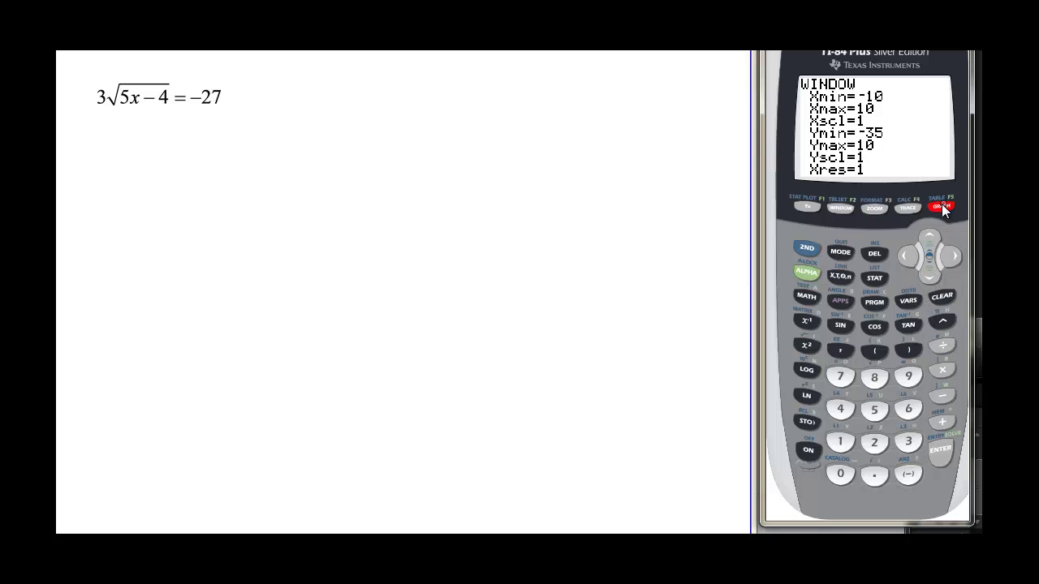